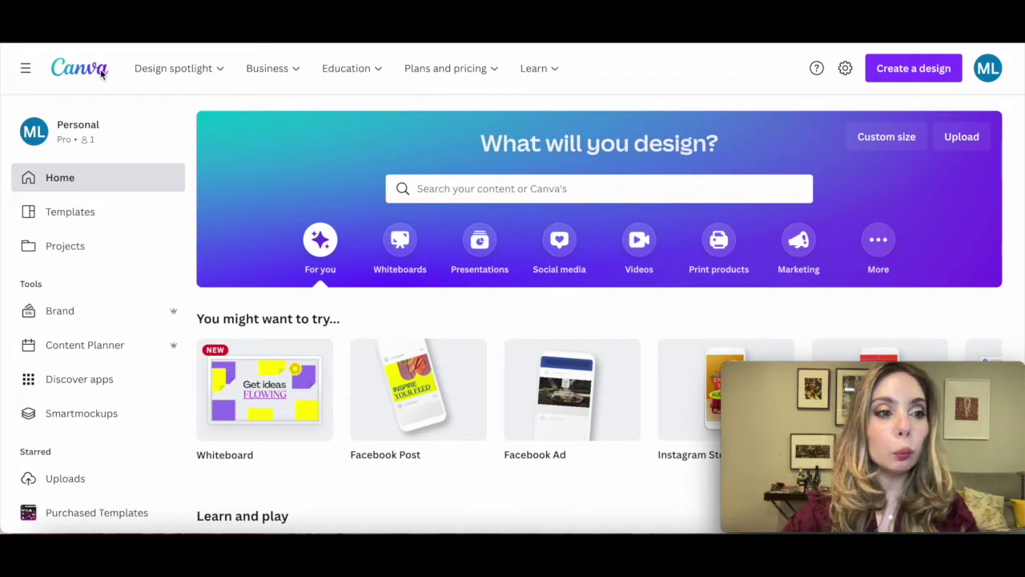
# Search Canva templates for 'photo collage' and bring up the full template results
pyautogui.click(454, 190)
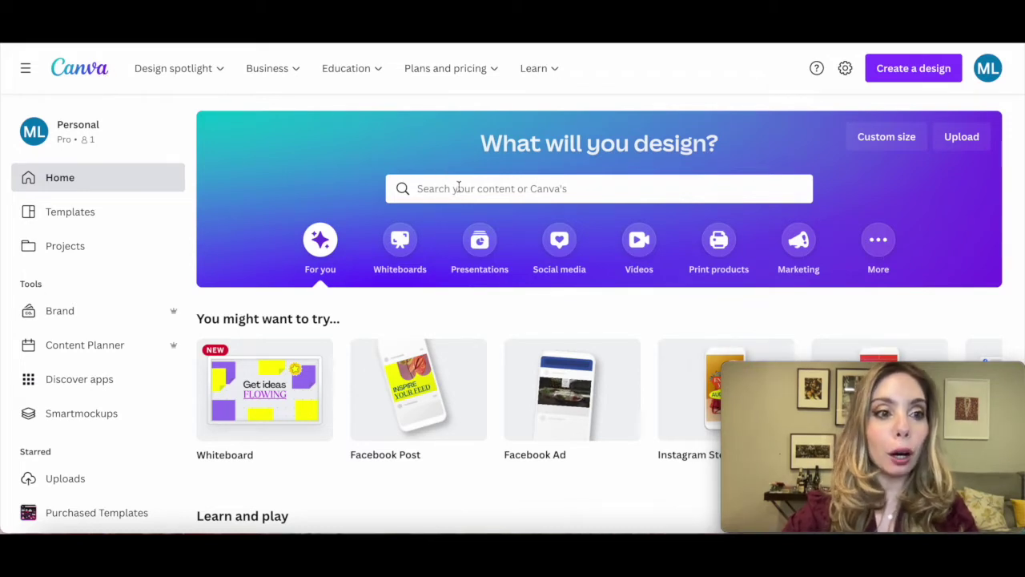
pyautogui.click(461, 188)
pyautogui.write('p')
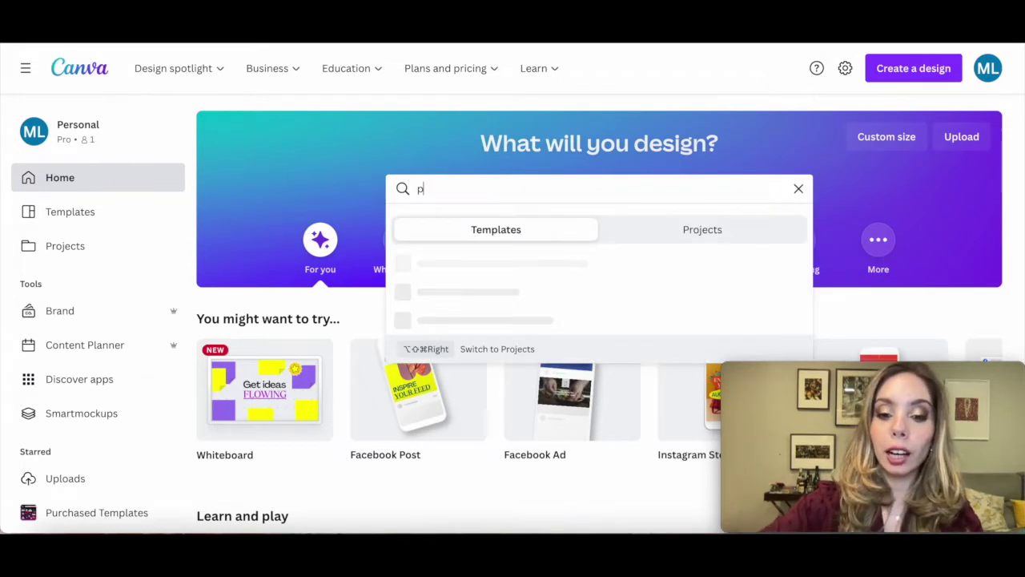
pyautogui.write('hoto colla')
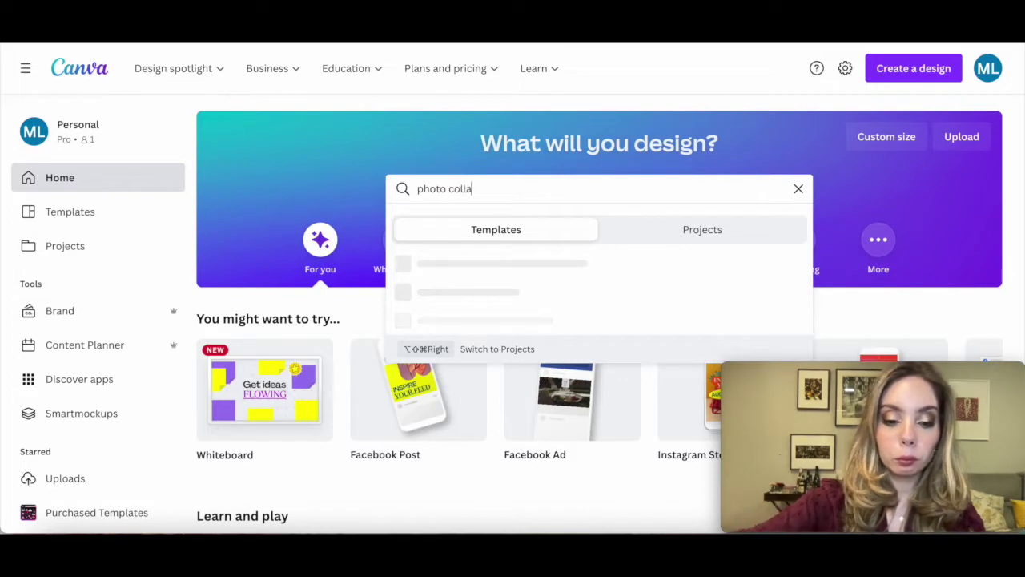
pyautogui.write('ge')
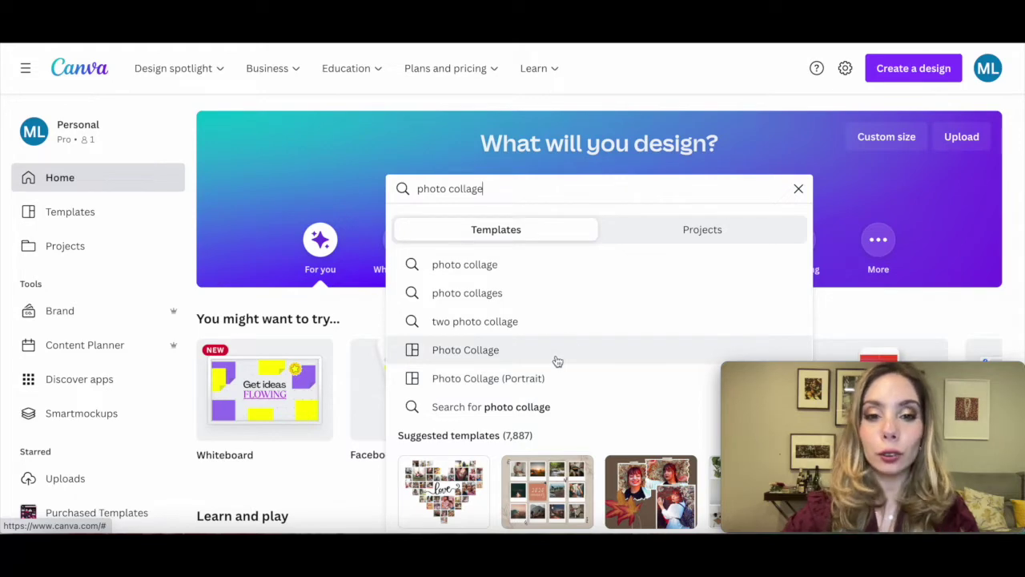
pyautogui.click(558, 361)
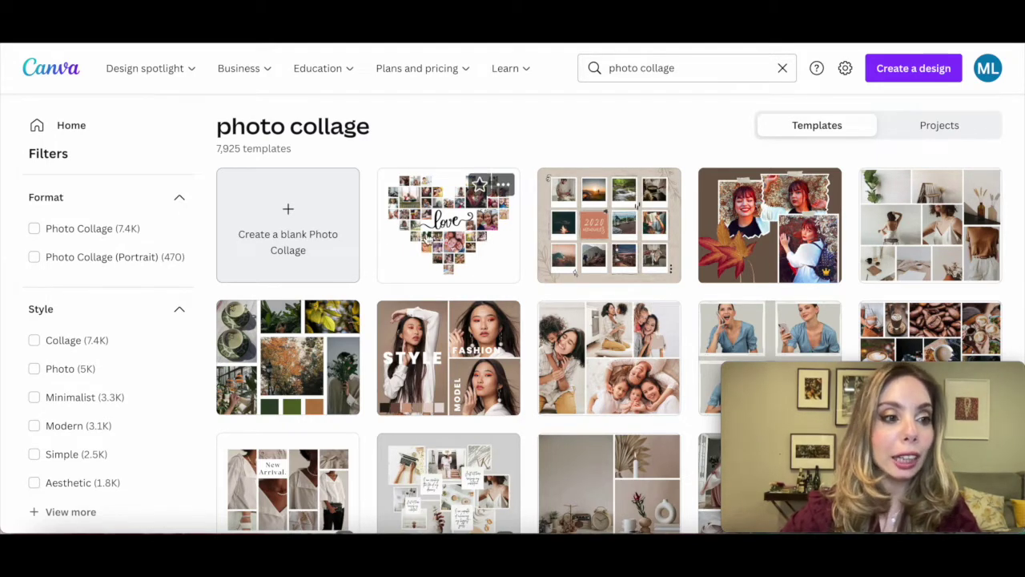
# Browse the photo collage results and filter them to the Collage style and theme
pyautogui.scroll(-3, 161, 304)
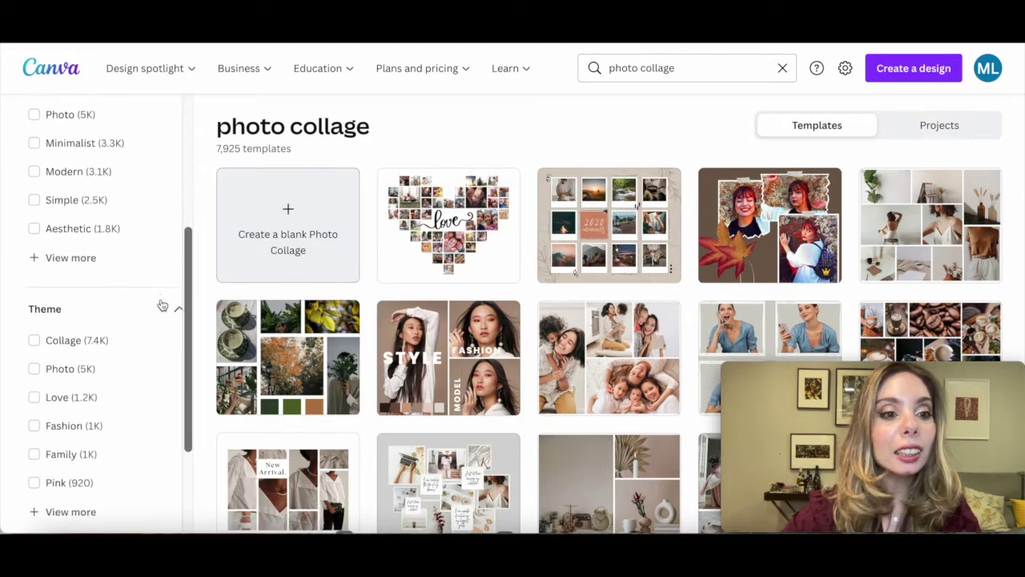
pyautogui.scroll(-2, 156, 299)
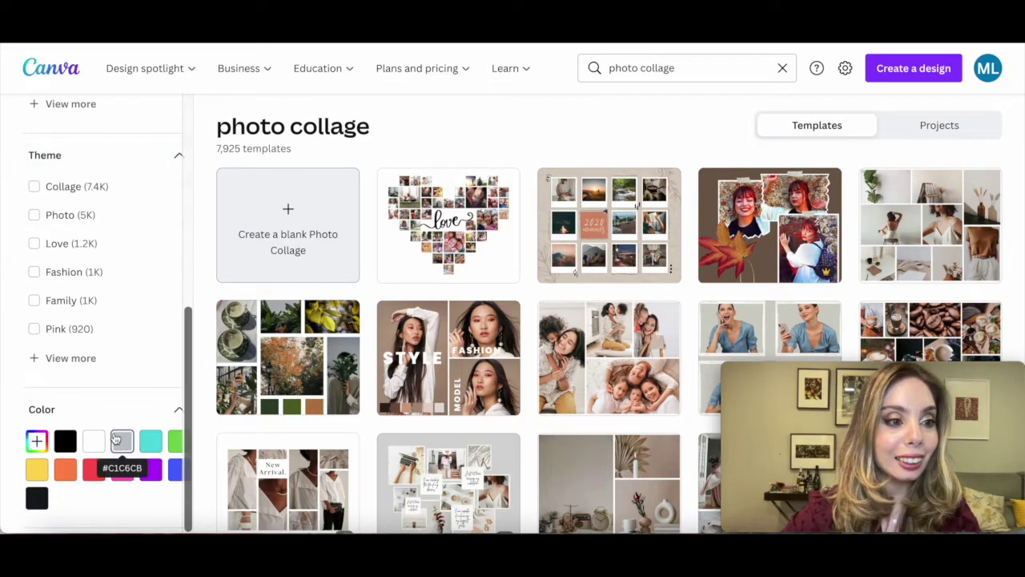
pyautogui.scroll(1, 116, 439)
pyautogui.scroll(5, 112, 438)
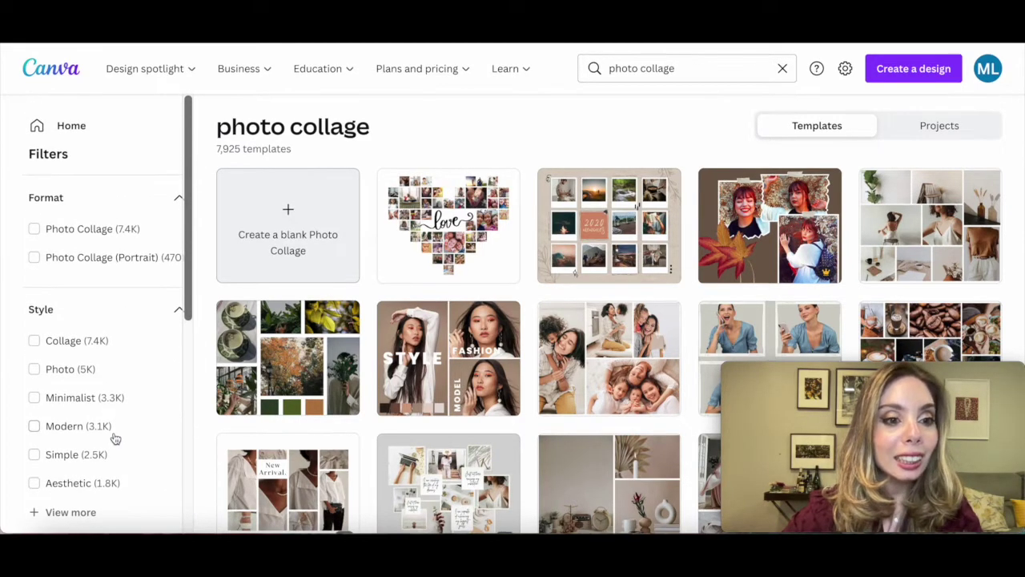
pyautogui.click(79, 337)
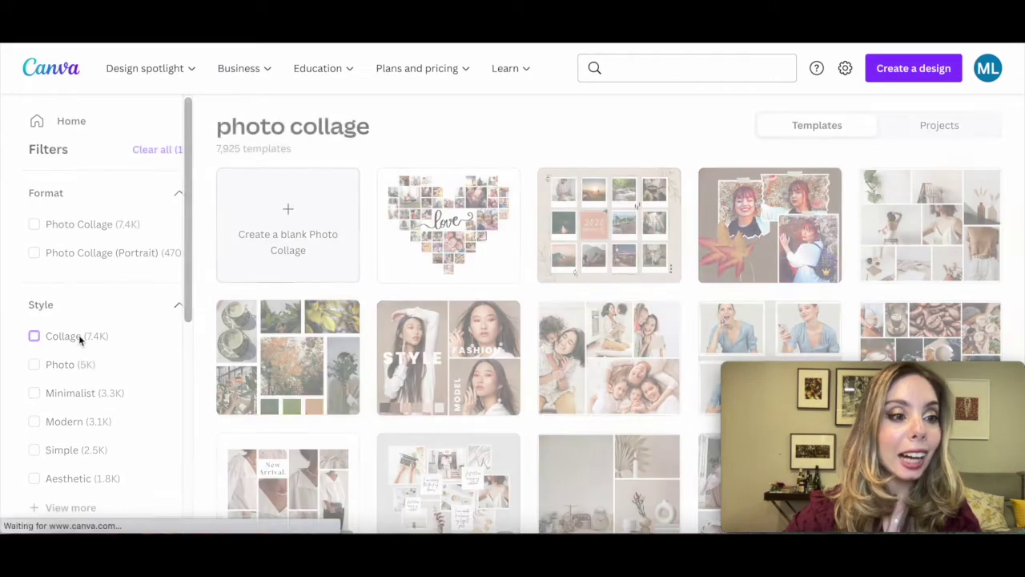
pyautogui.scroll(-3, 80, 338)
pyautogui.scroll(-1, 80, 339)
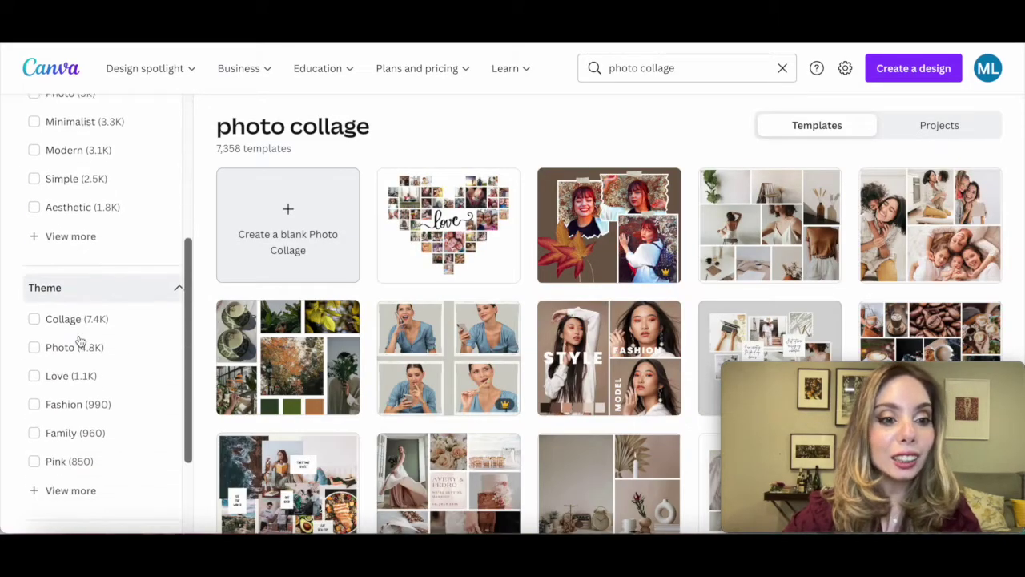
pyautogui.scroll(-1, 80, 312)
pyautogui.click(77, 278)
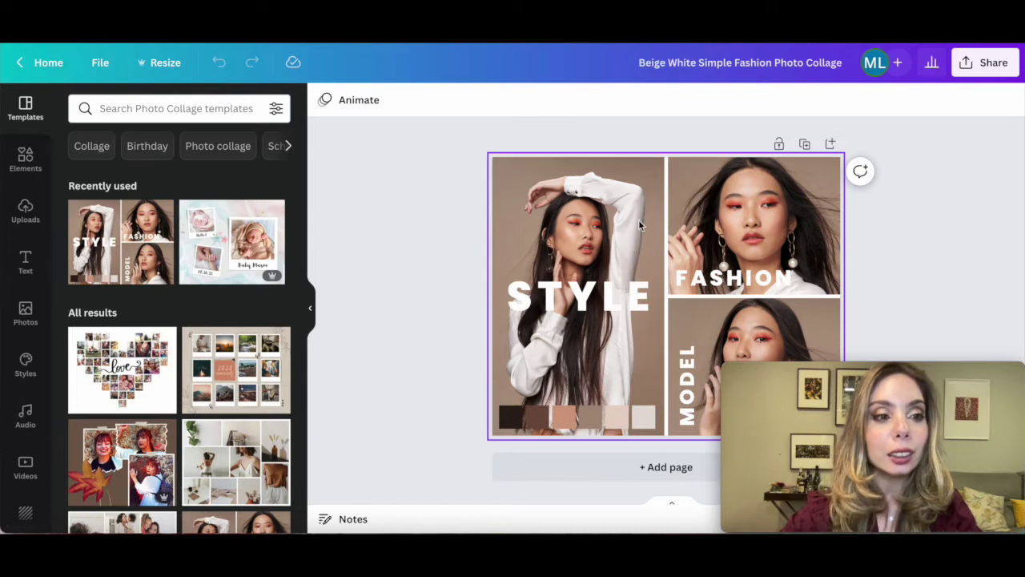
# Fill the large left STYLE photo area with solid dark charcoal
pyautogui.click(536, 173)
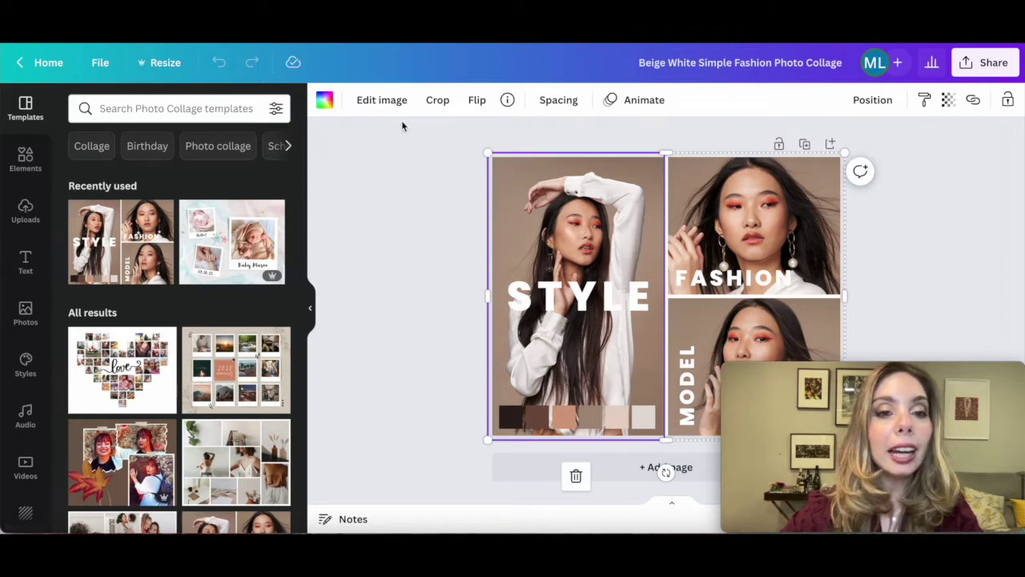
pyautogui.click(325, 101)
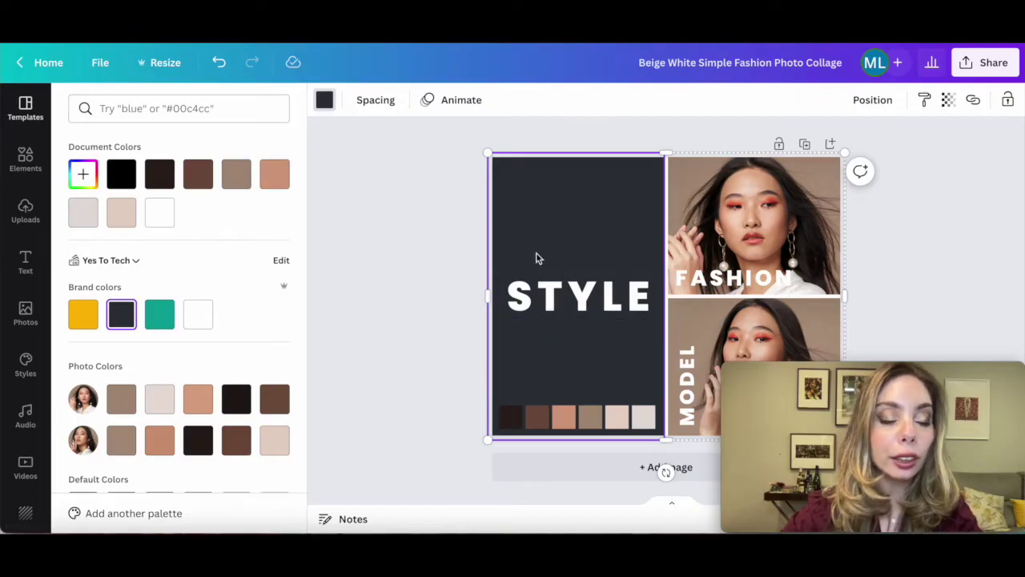
# Change the STYLE heading and all matching text from Poppins ExtraBold to Raleway Heavy
pyautogui.click(545, 298)
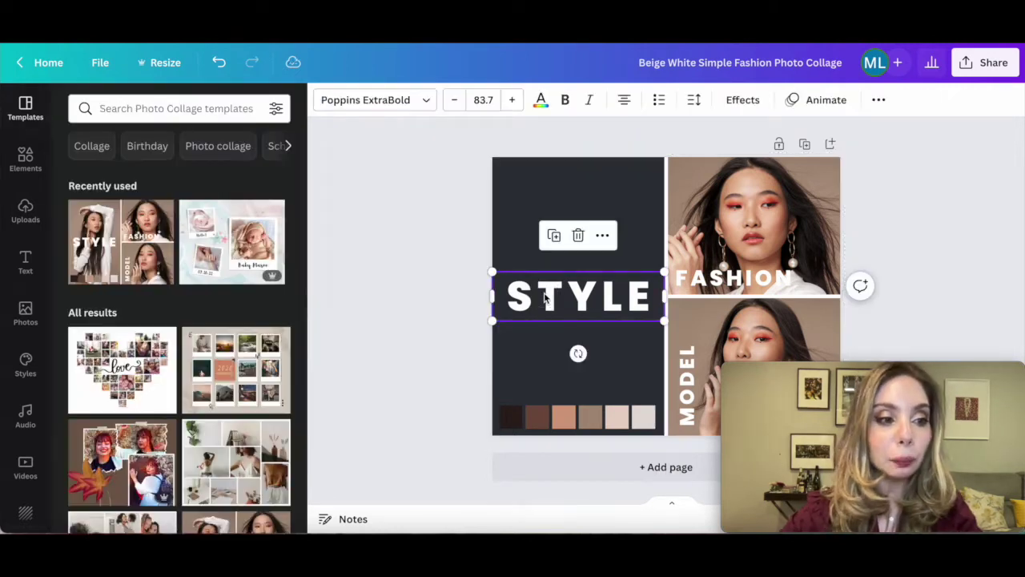
pyautogui.click(428, 102)
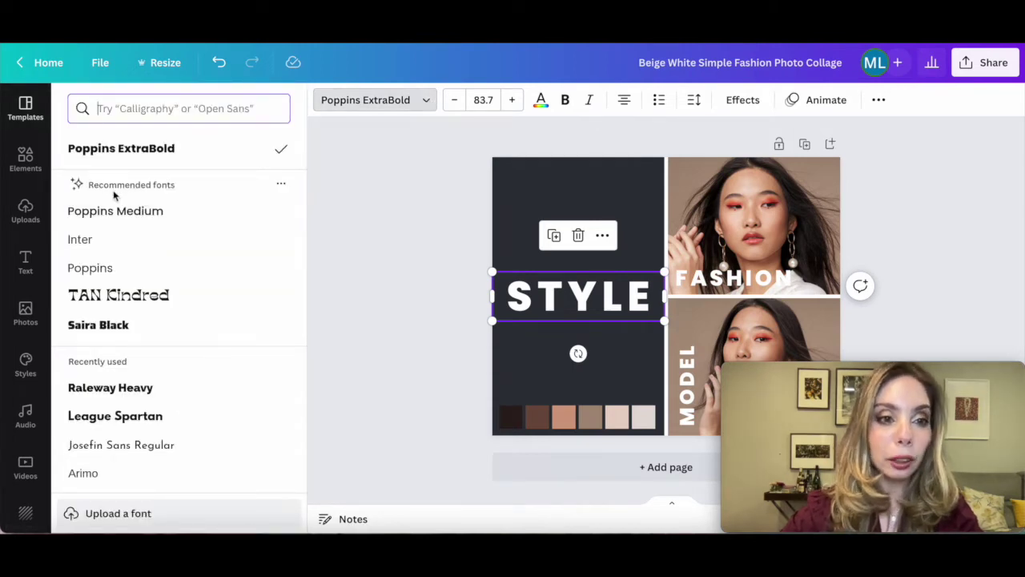
pyautogui.scroll(-5, 155, 202)
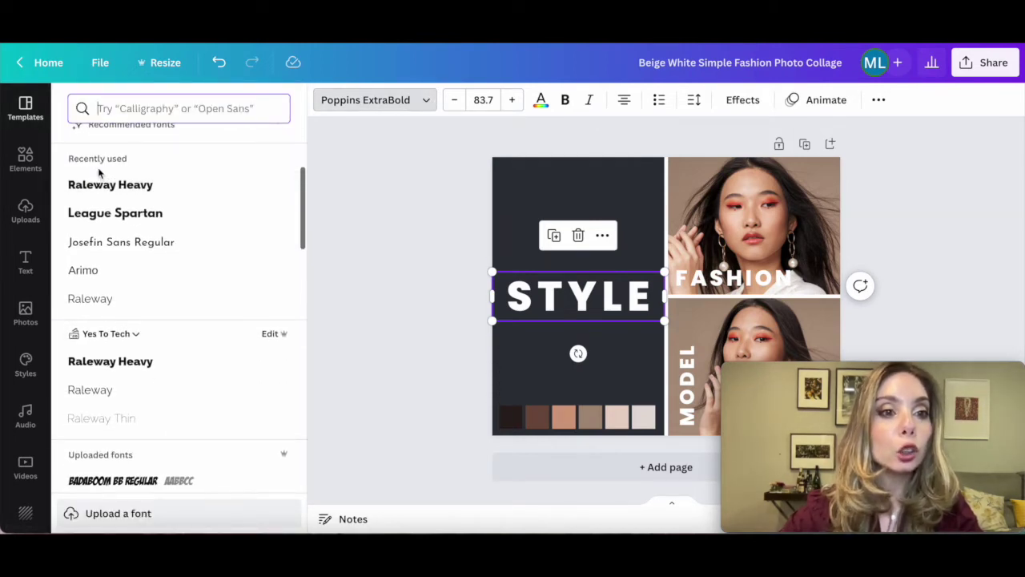
pyautogui.scroll(-1, 121, 168)
pyautogui.scroll(-2, 112, 192)
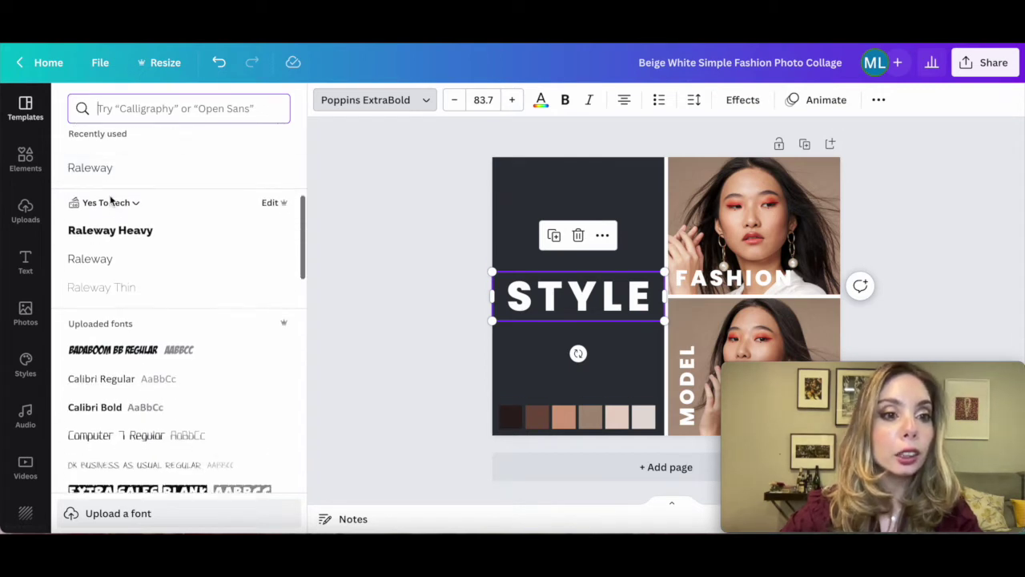
pyautogui.scroll(-2, 120, 205)
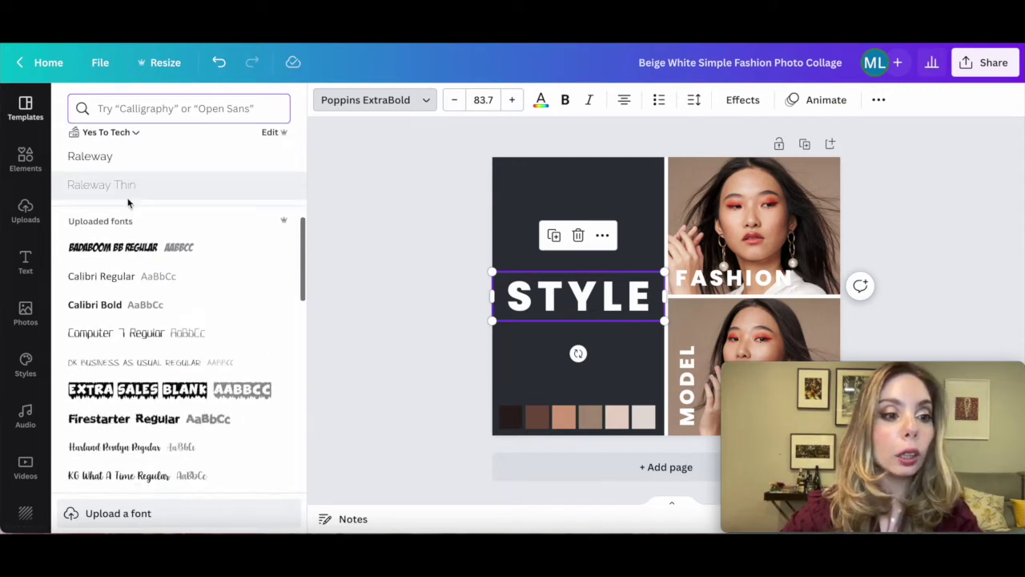
pyautogui.scroll(-1, 126, 199)
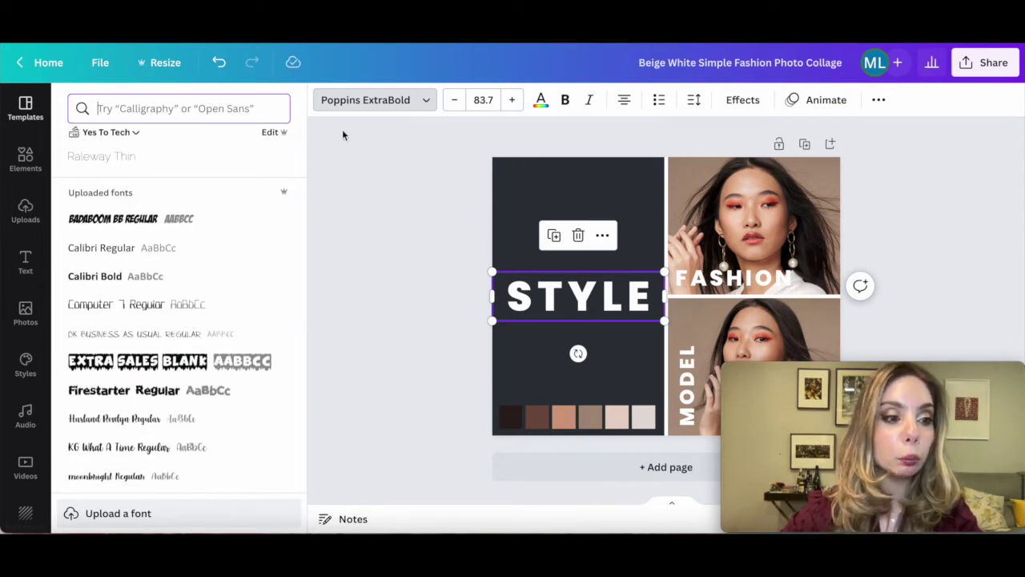
pyautogui.scroll(-3, 300, 177)
pyautogui.scroll(-3, 300, 177)
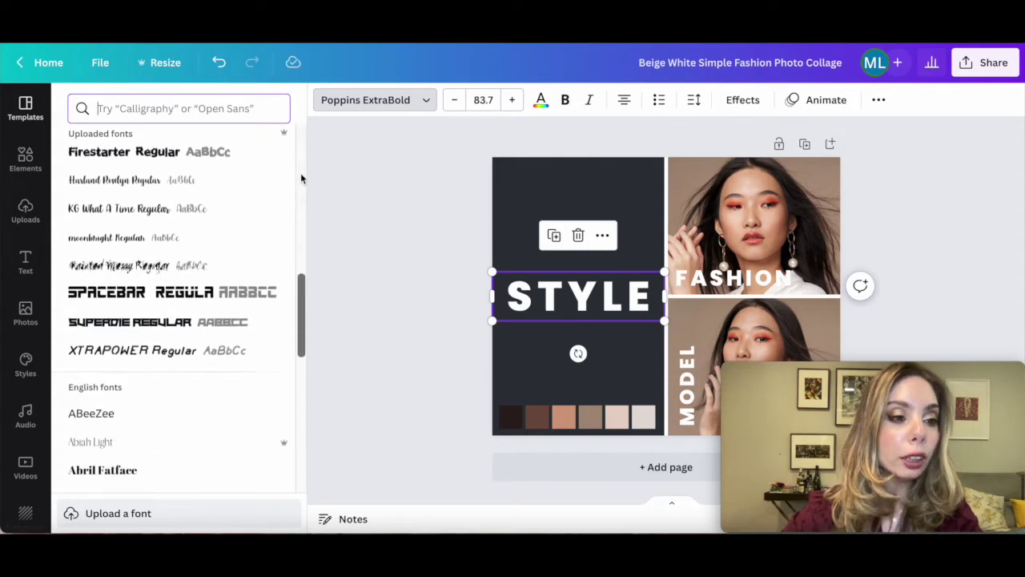
pyautogui.scroll(-1, 251, 277)
pyautogui.scroll(-1, 253, 277)
pyautogui.scroll(-1, 254, 278)
pyautogui.scroll(-1, 252, 280)
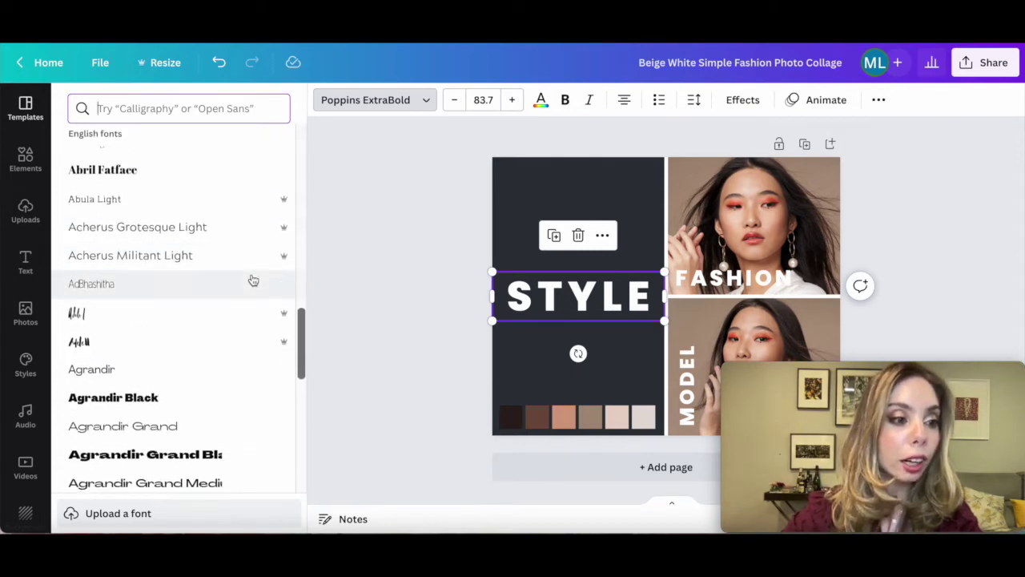
pyautogui.scroll(10, 252, 280)
pyautogui.scroll(5, 250, 280)
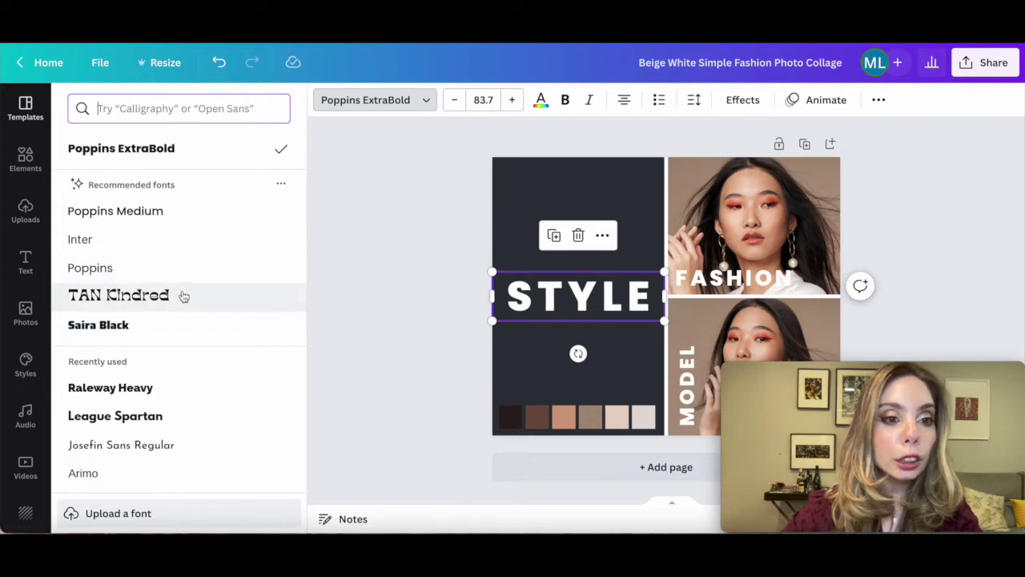
pyautogui.scroll(-3, 169, 412)
pyautogui.scroll(-1, 166, 411)
pyautogui.click(167, 412)
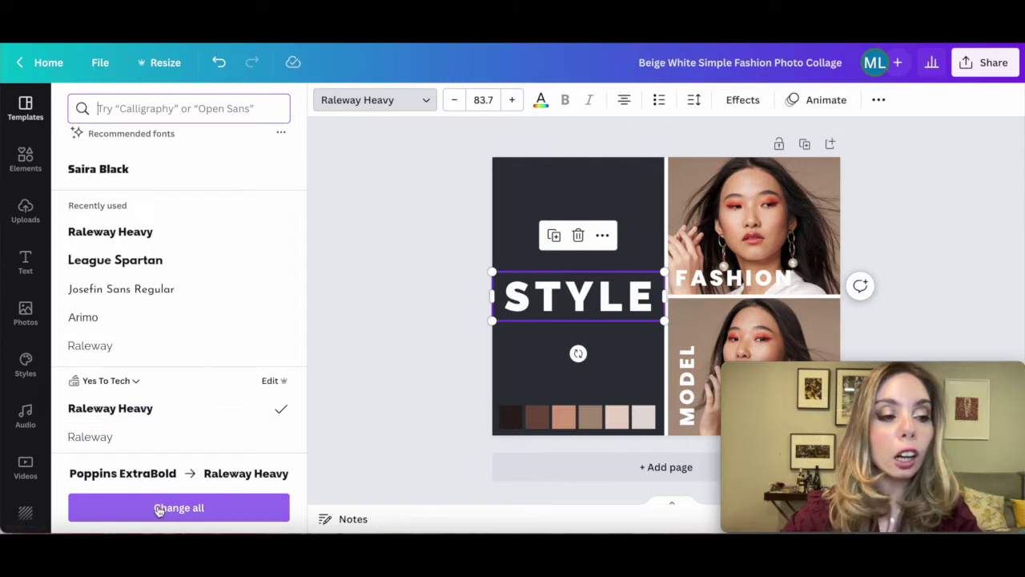
pyautogui.click(159, 508)
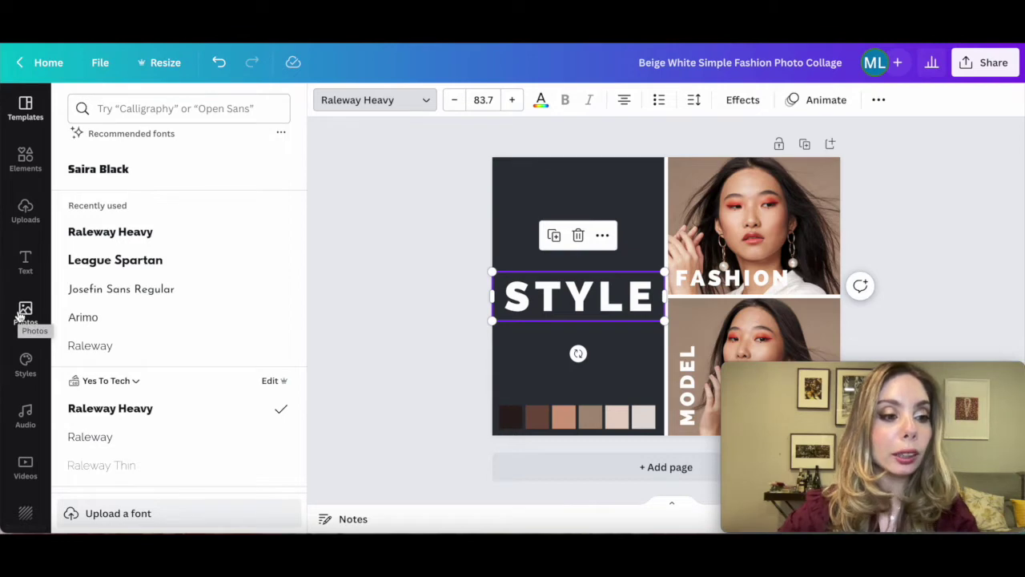
# Drag a new model portrait from the stock Photos library into the FASHION frame
pyautogui.click(21, 315)
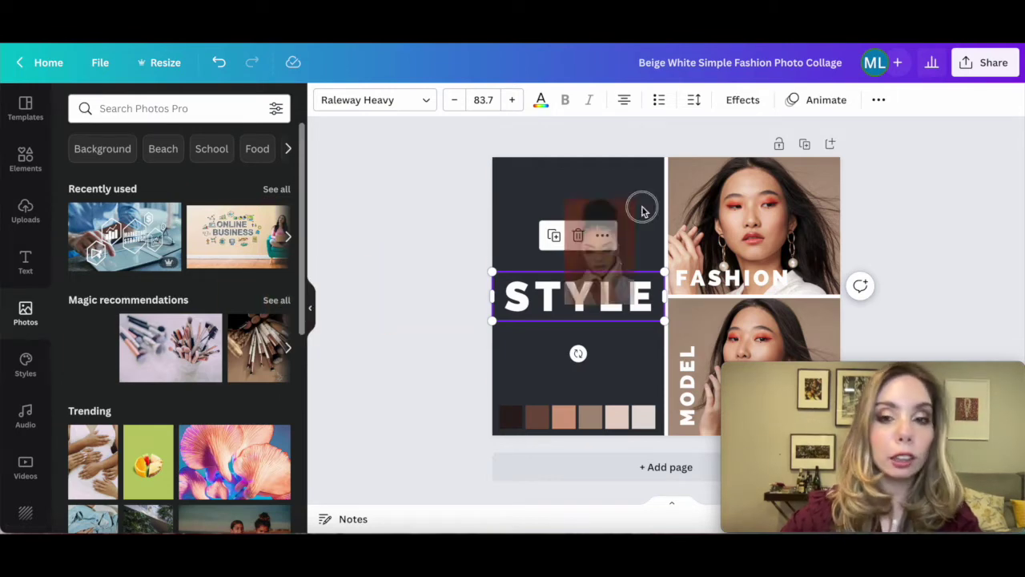
pyautogui.moveTo(93, 342); pyautogui.dragTo(689, 189)
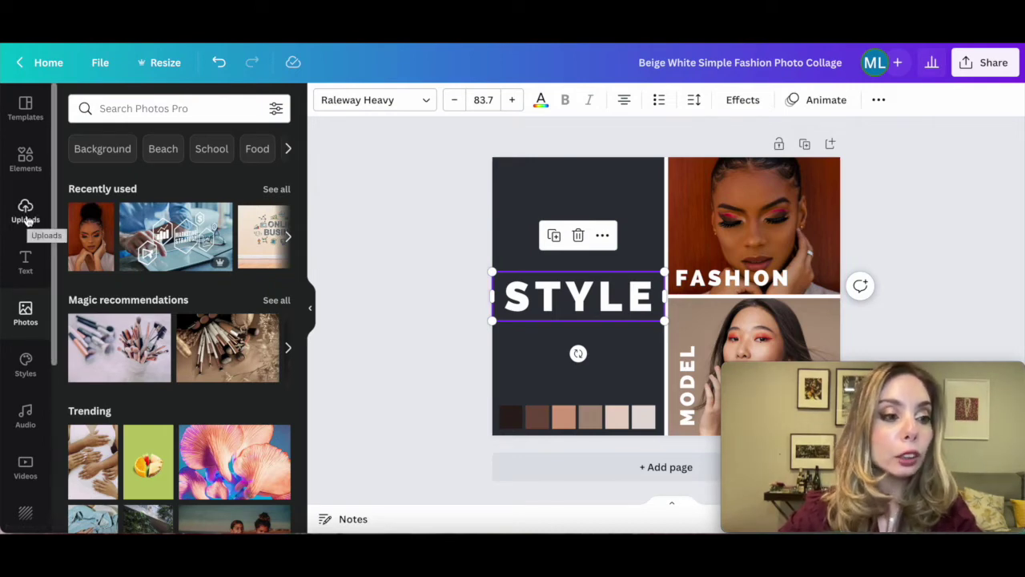
pyautogui.click(27, 215)
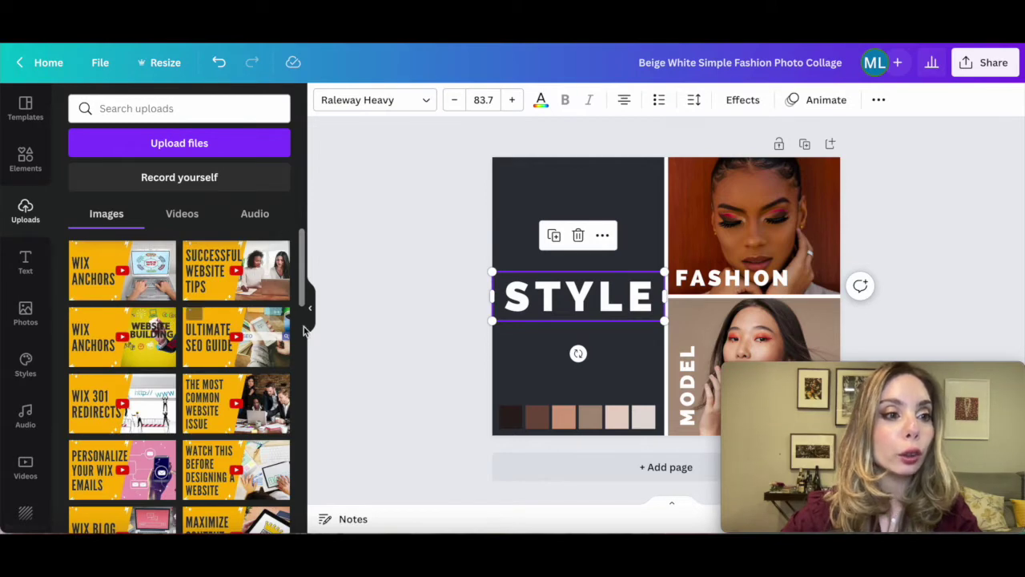
# Undo, then fill the MODEL frame with the first uploaded image, cancelling a new upload
pyautogui.hotkey('ctrl', 'z')
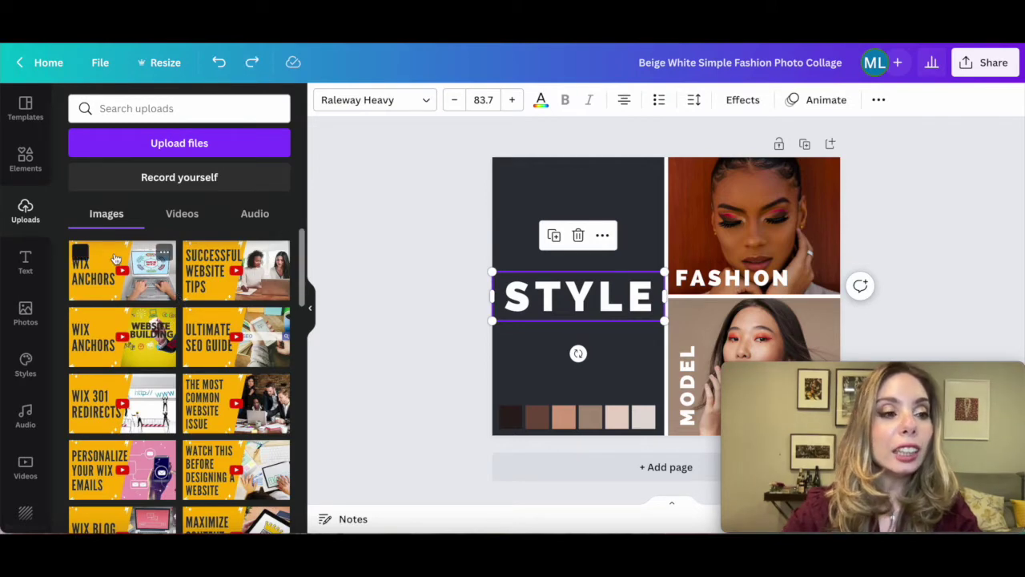
pyautogui.moveTo(117, 259); pyautogui.dragTo(742, 326)
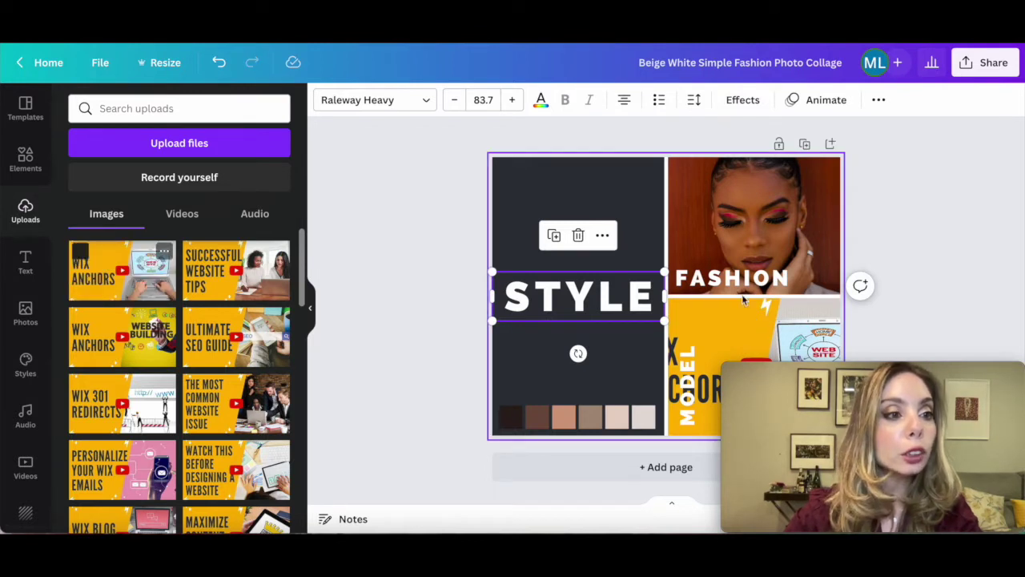
pyautogui.click(191, 147)
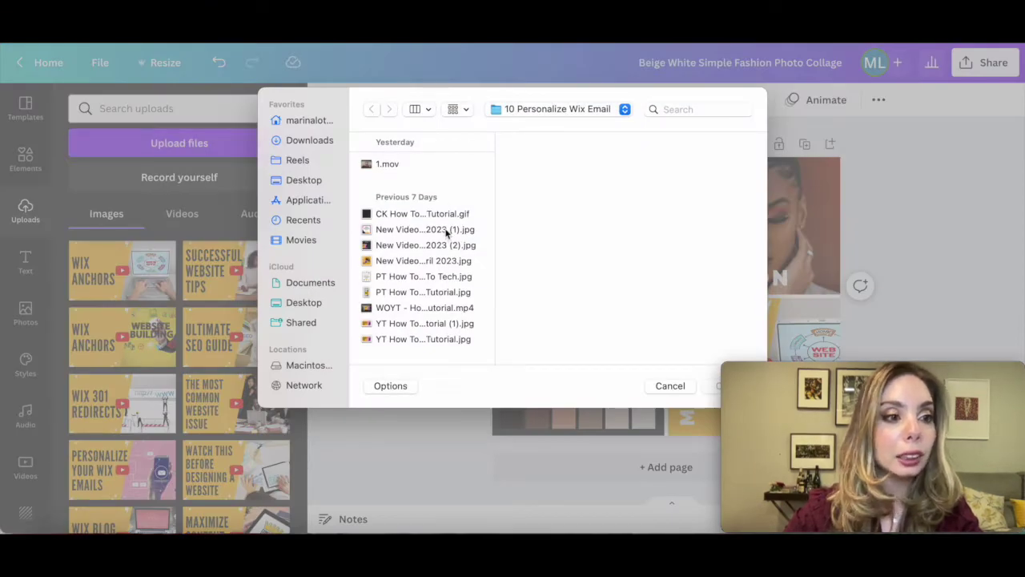
pyautogui.click(437, 164)
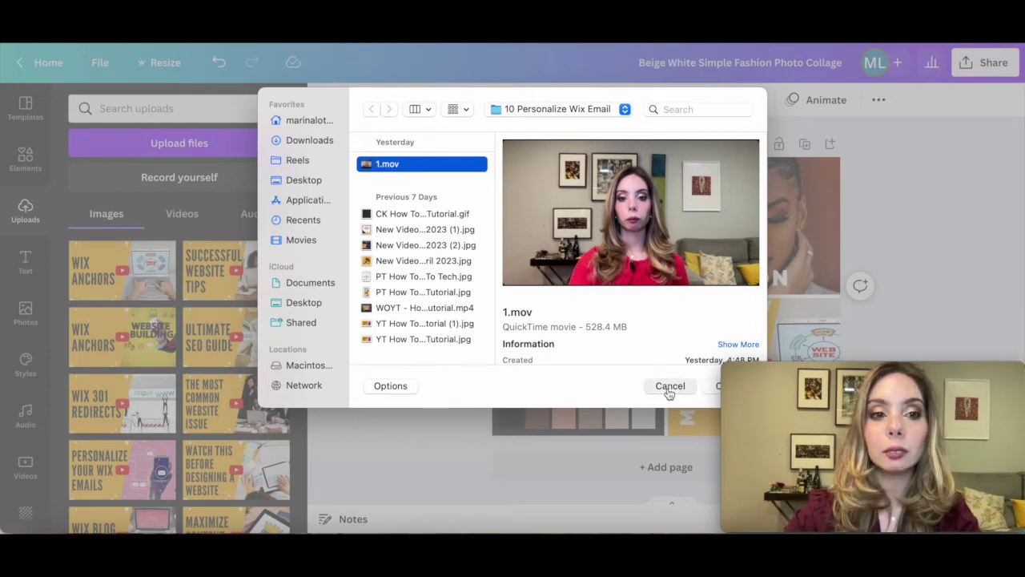
pyautogui.click(673, 386)
pyautogui.scroll(-4, 185, 281)
pyautogui.scroll(-1, 186, 280)
pyautogui.scroll(-2, 185, 281)
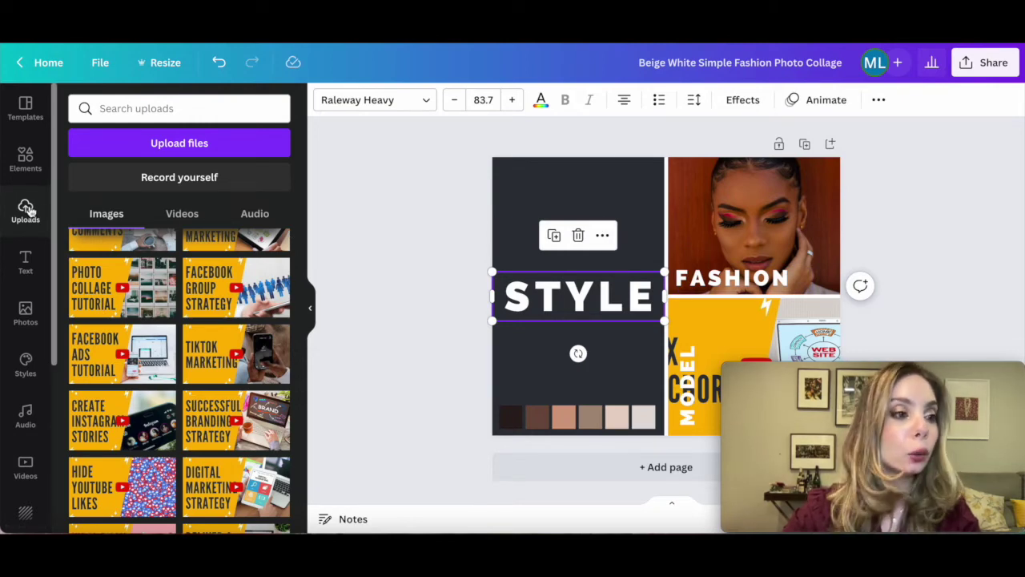
# Show the Text presets panel, then select the design title for renaming
pyautogui.click(19, 322)
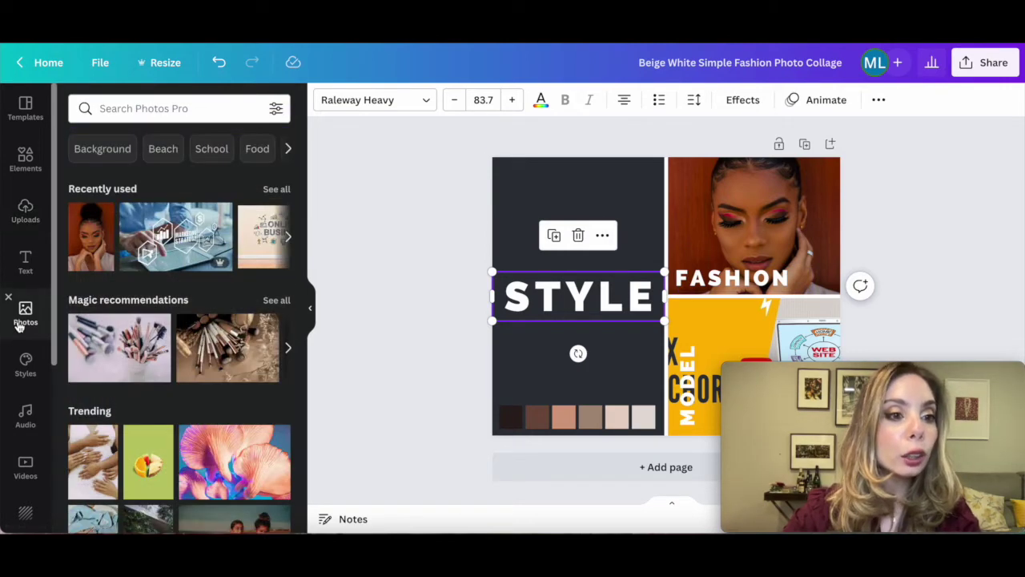
pyautogui.click(25, 259)
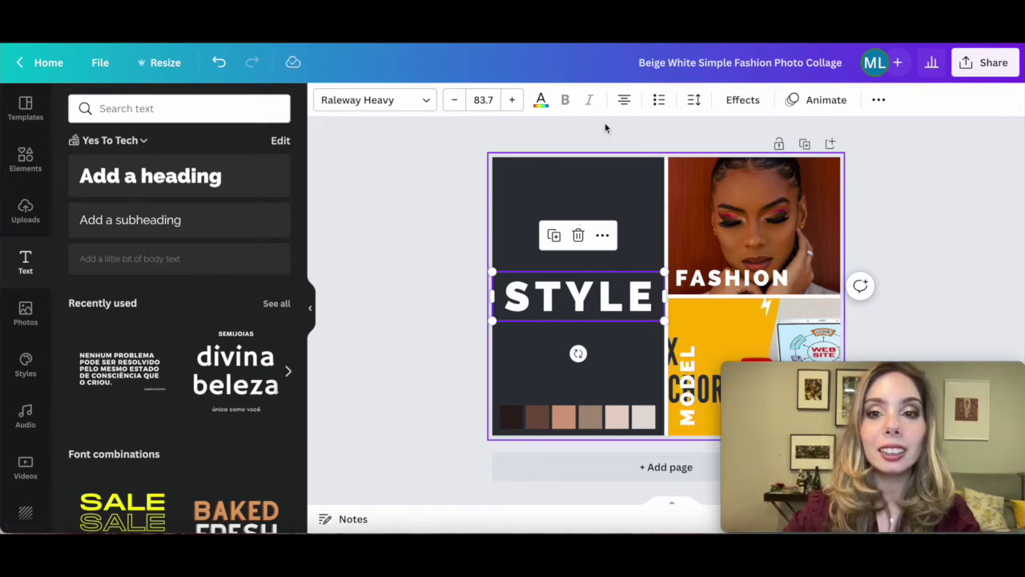
pyautogui.click(662, 58)
# Title the design 'Photo Collage' and download it as a 2000 × 1600 px PNG
pyautogui.write('Photo Coll')
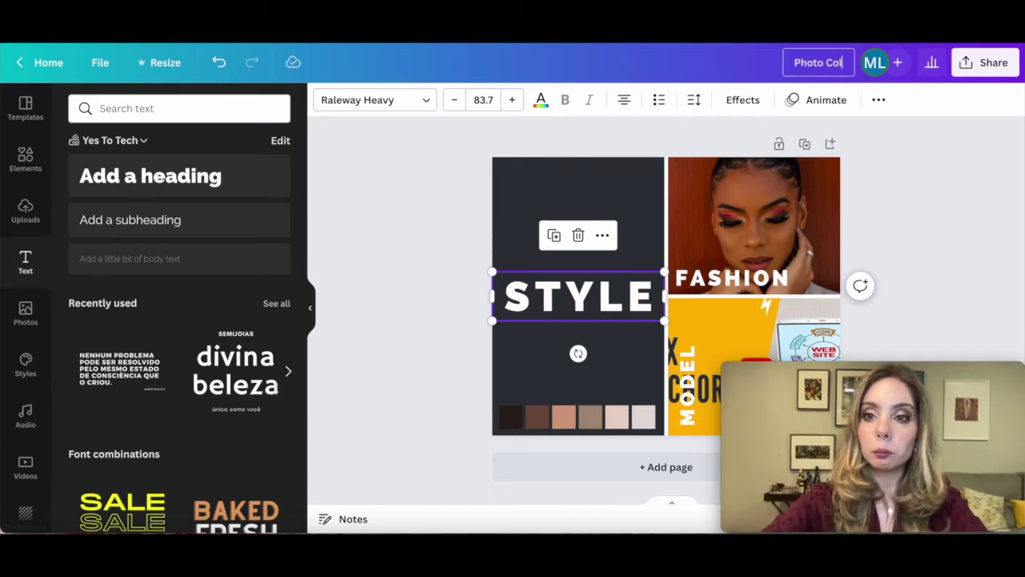
pyautogui.write('age')
pyautogui.click(897, 205)
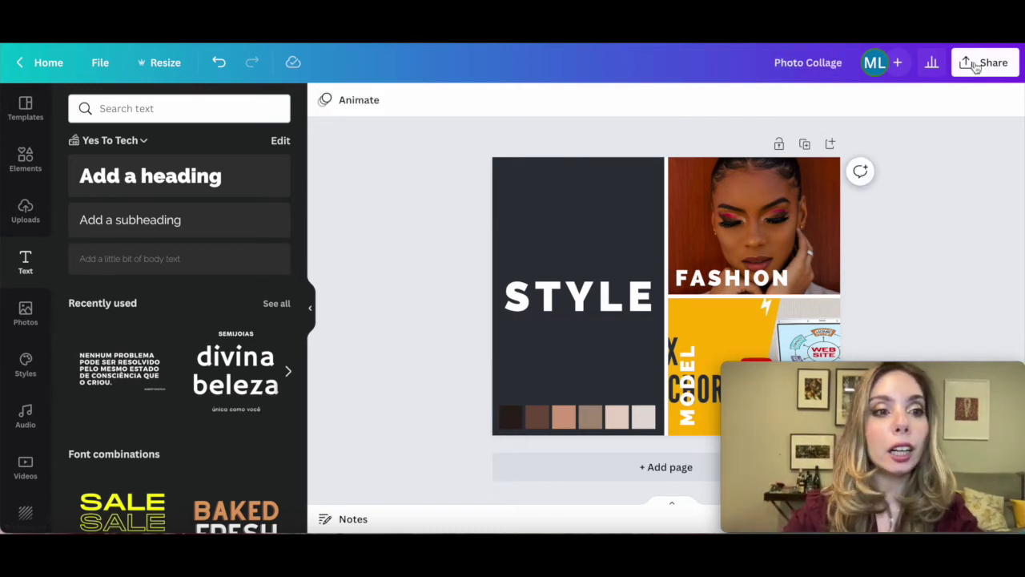
pyautogui.click(974, 68)
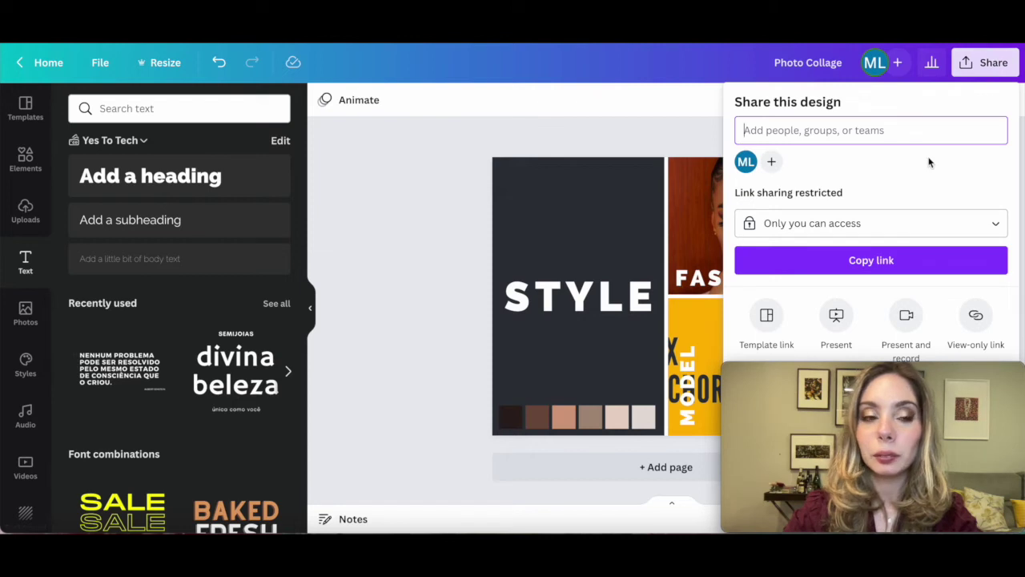
pyautogui.scroll(-2, 929, 162)
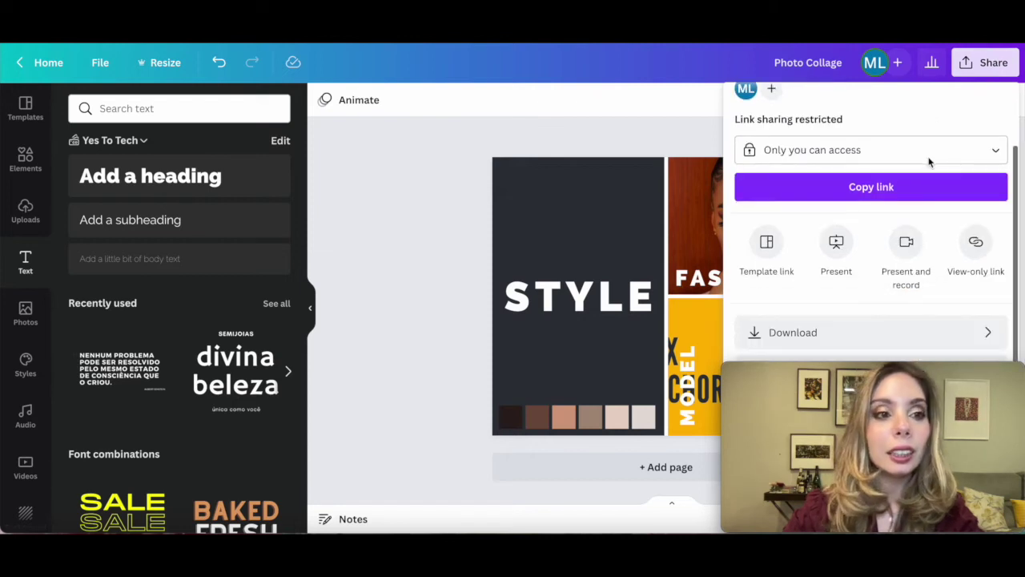
pyautogui.click(847, 331)
pyautogui.click(864, 161)
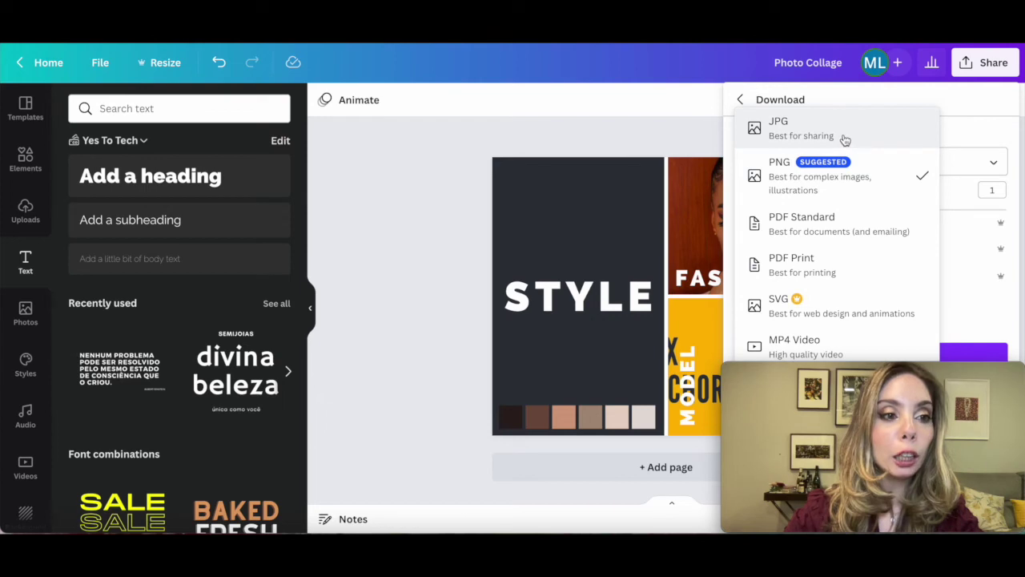
pyautogui.click(855, 167)
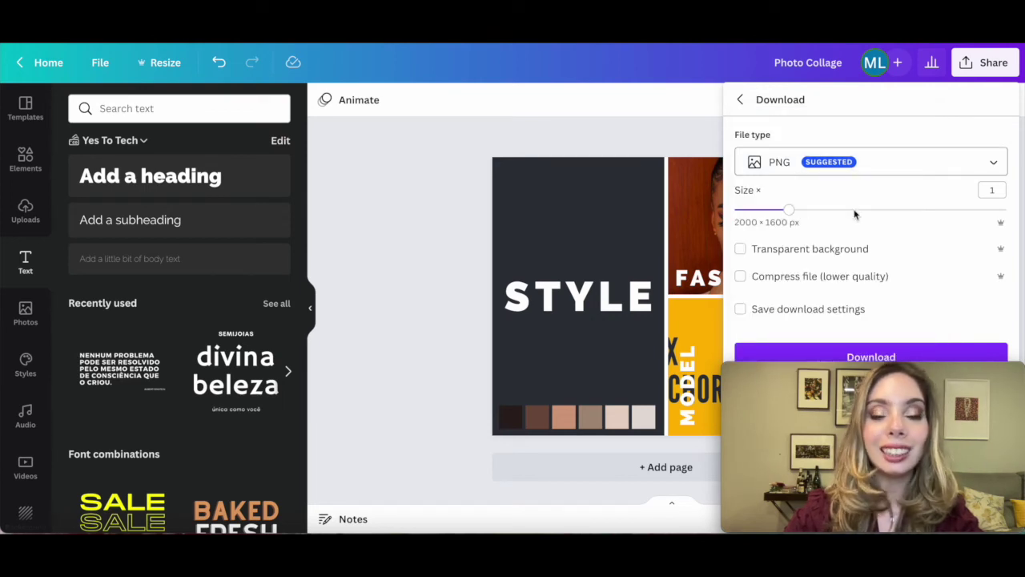
pyautogui.click(842, 355)
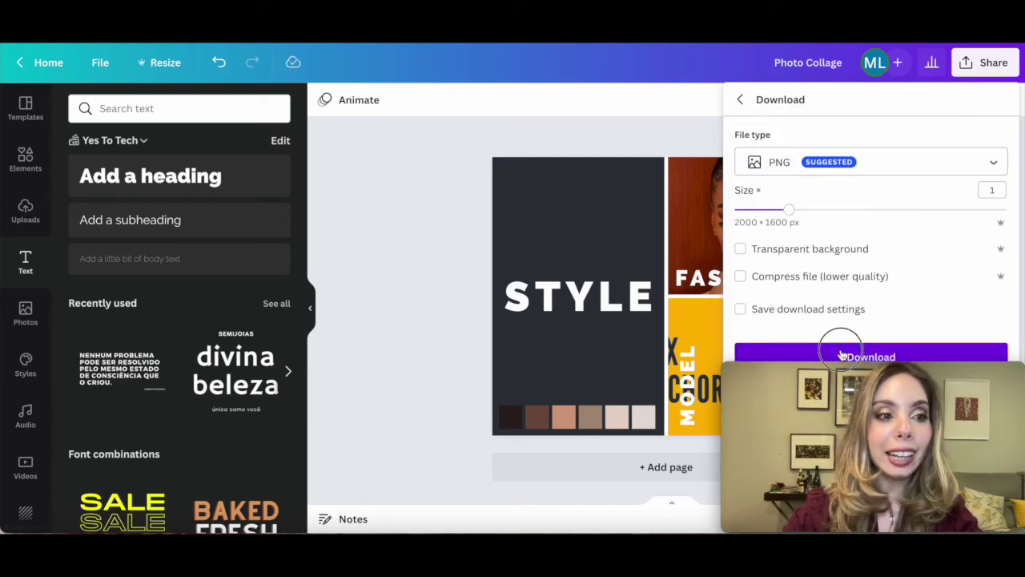